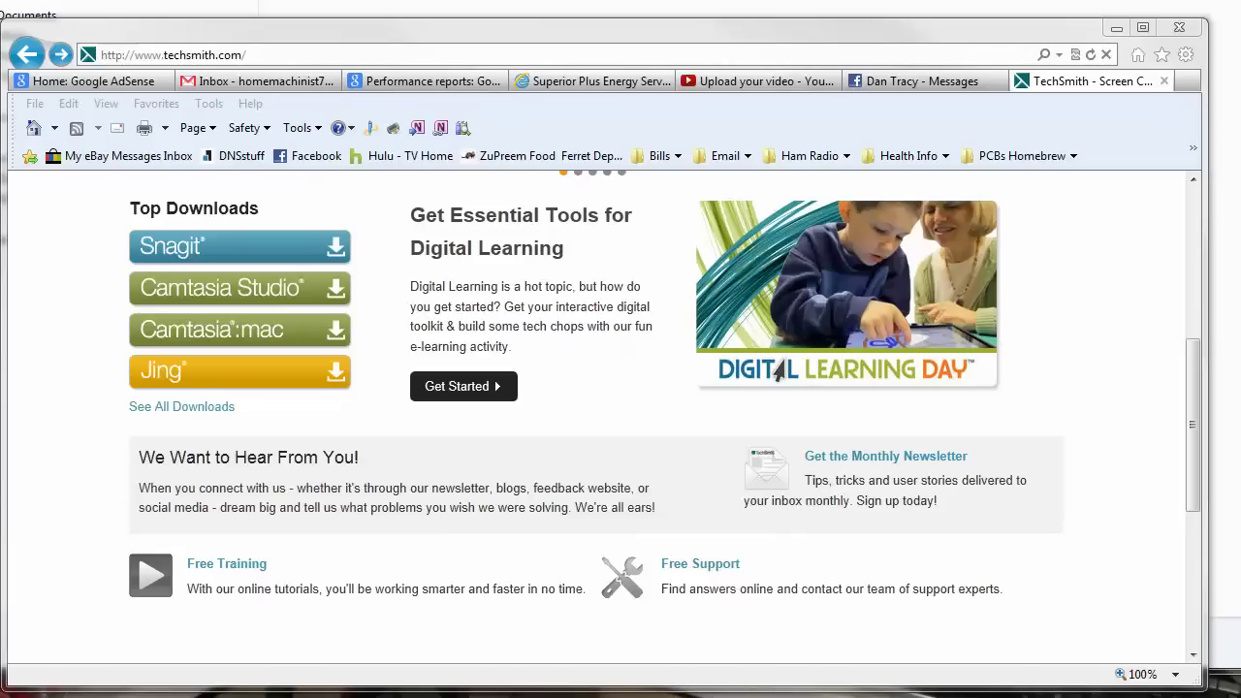
# Set the Image profile's capture type to Fixed Region after browsing the type options
pyautogui.click(776, 371)
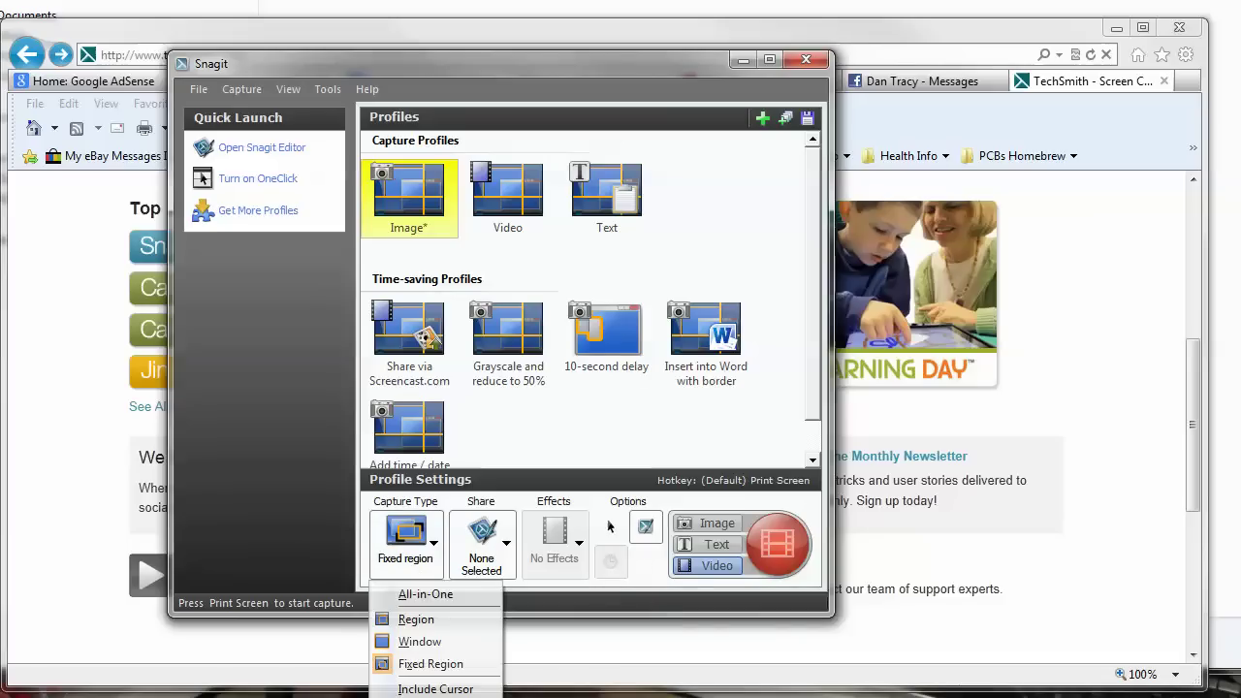
pyautogui.press('Up')
pyautogui.press('Down')
pyautogui.press('Up')
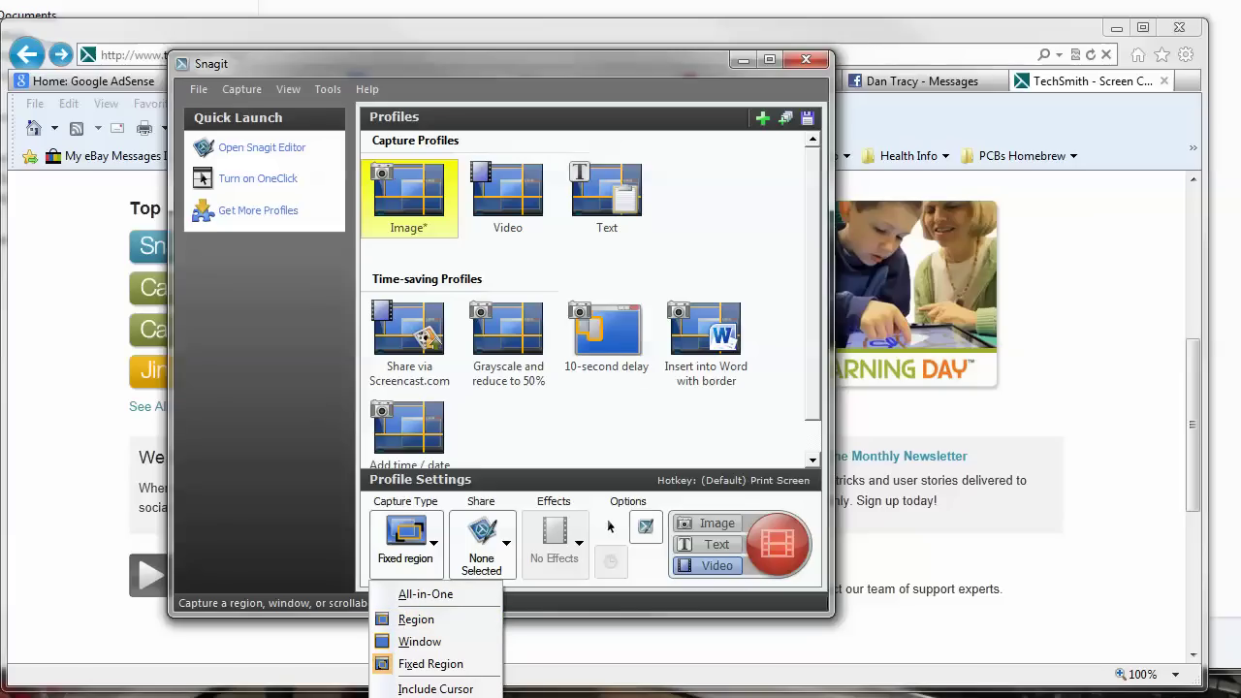
pyautogui.press('Escape')
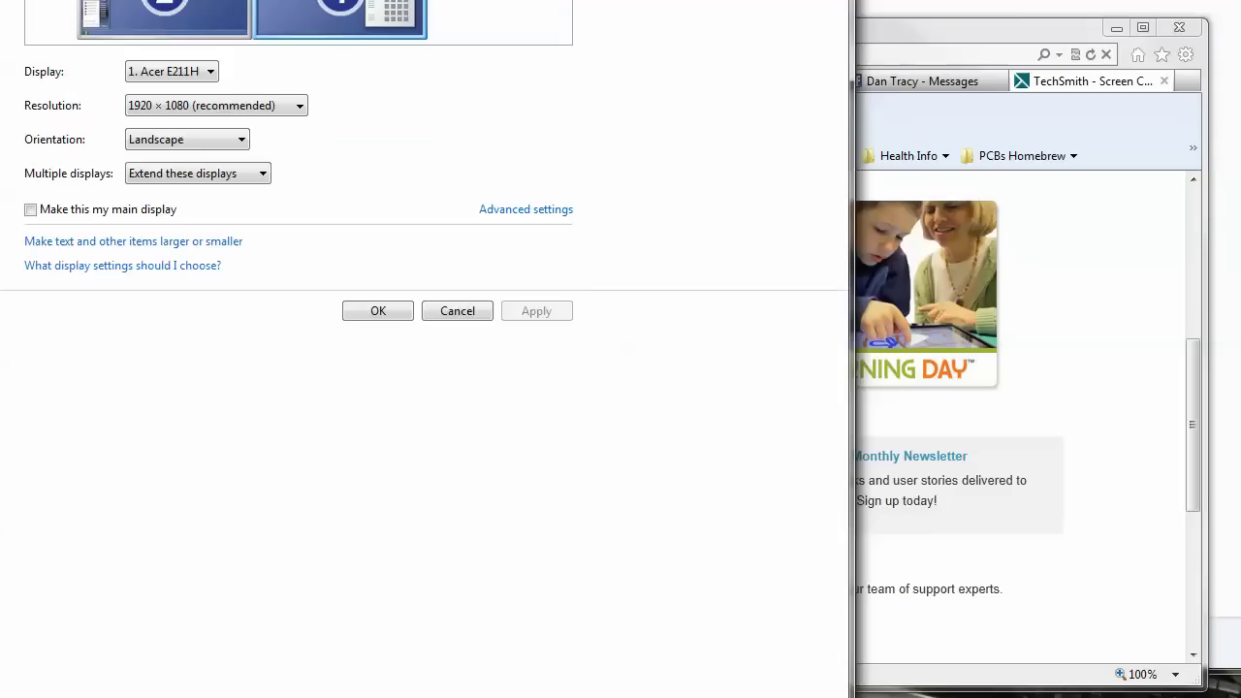
pyautogui.click(216, 105)
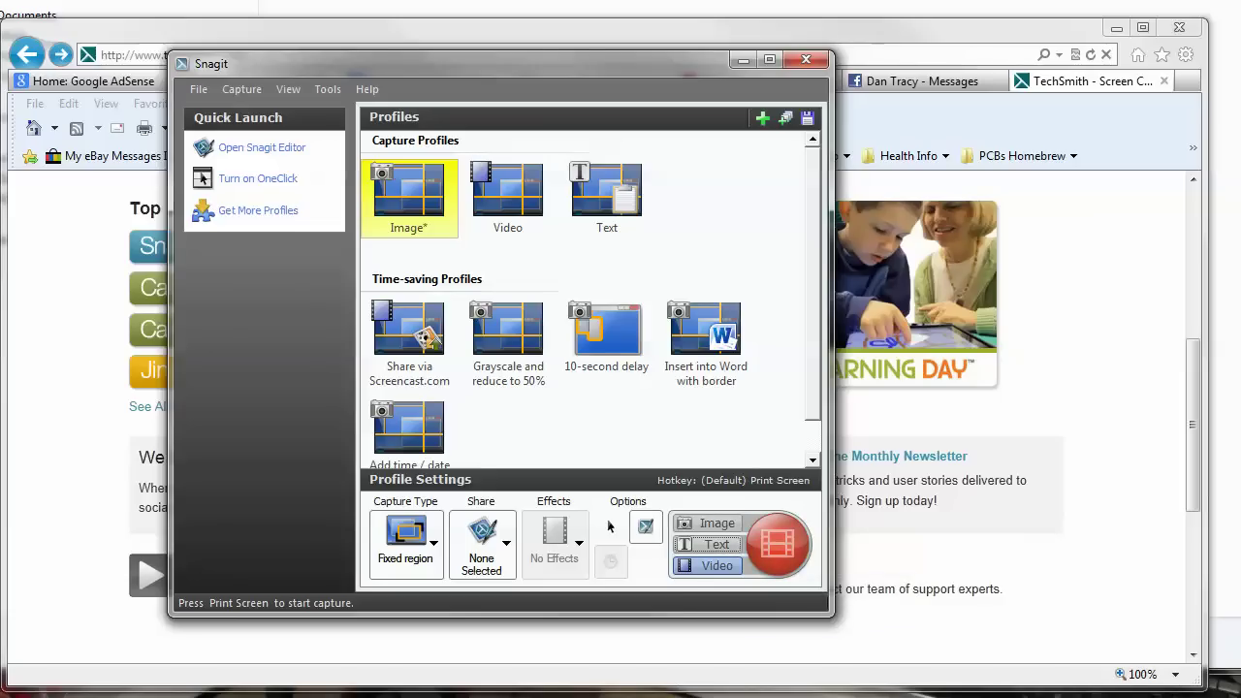
# Browse Snagit's Tools, View and Capture menus, including the Capture Type choices
pyautogui.hotkey('alt', 't')
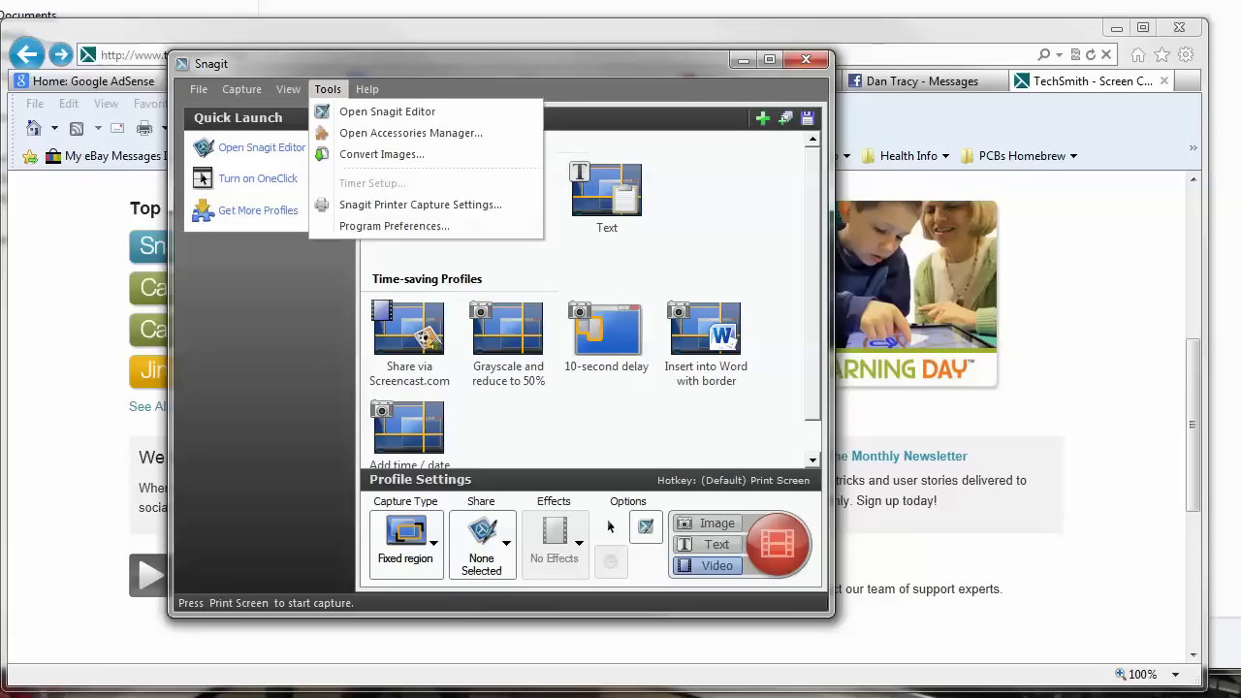
pyautogui.press('Down')
pyautogui.press('Down')
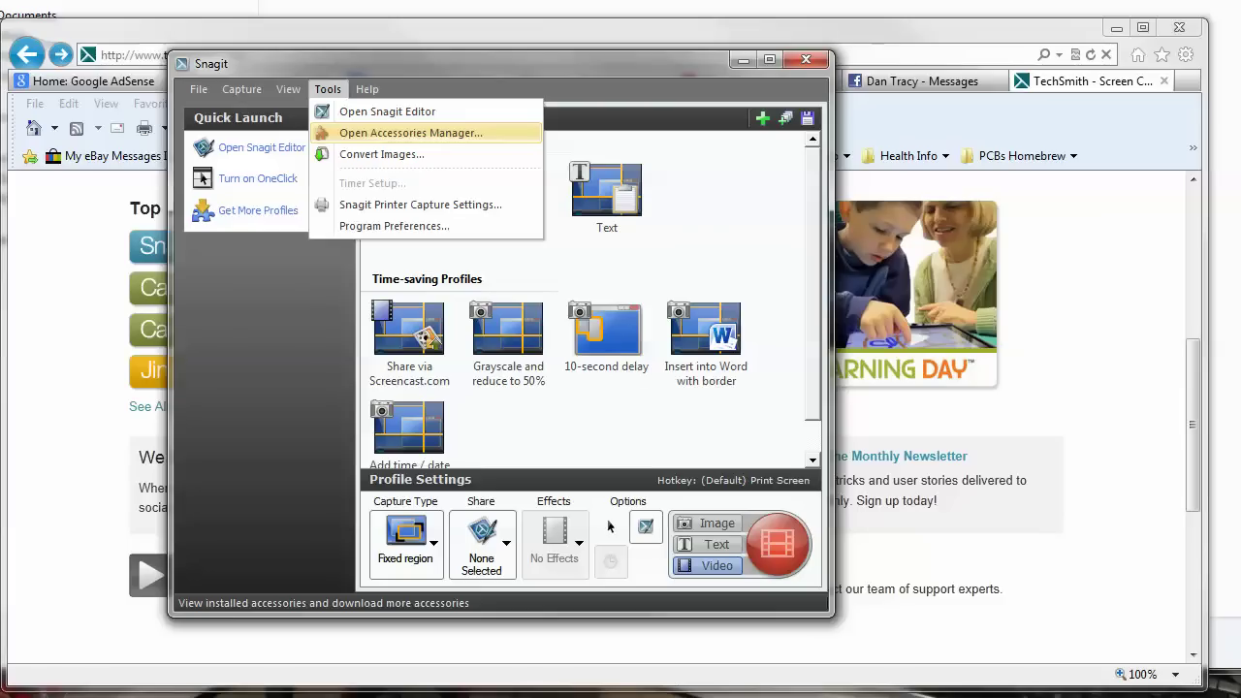
pyautogui.press('Up')
pyautogui.press('Down')
pyautogui.press('Left')
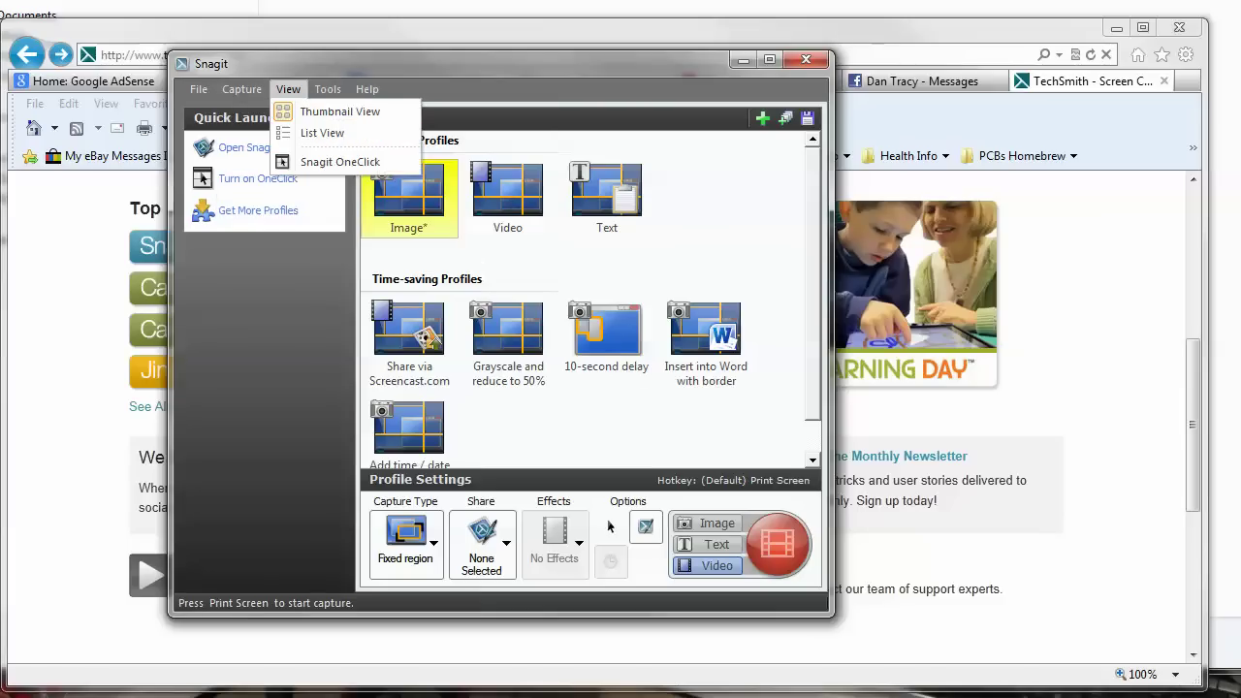
pyautogui.press('Left')
pyautogui.press('Down')
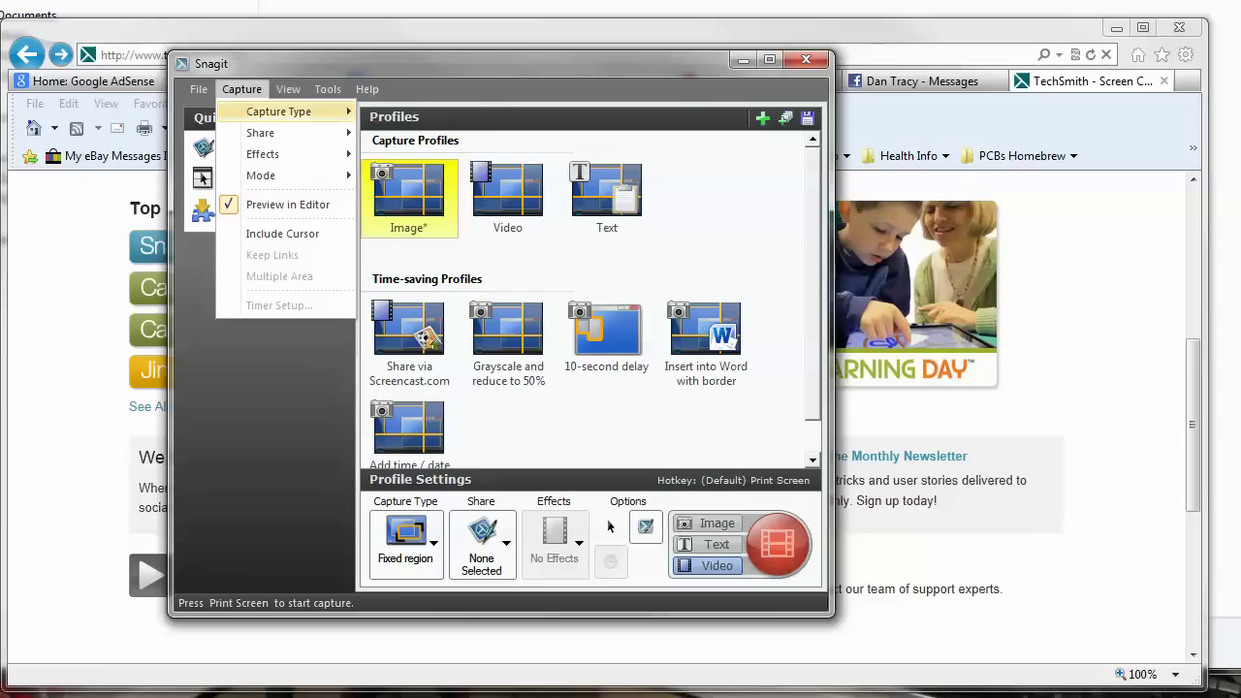
pyautogui.press('Right')
# Look through the File and Help menus, then dismiss them and dock Snagit out of sight
pyautogui.press('Left')
pyautogui.press('Left')
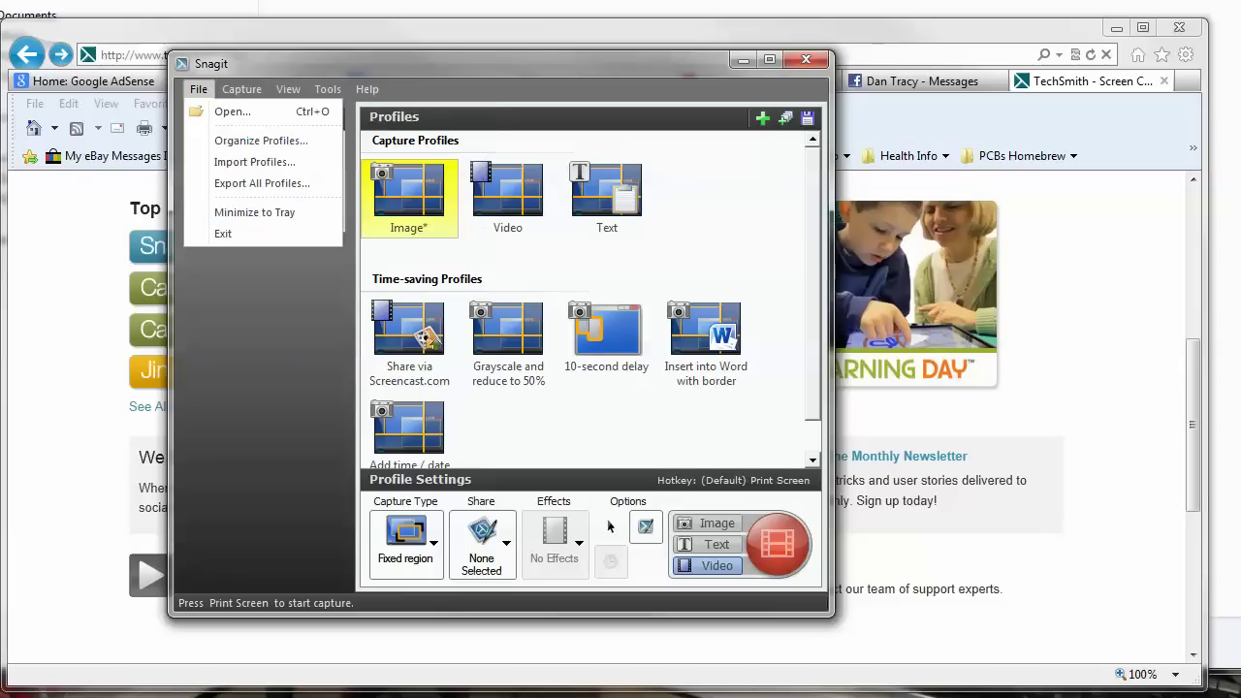
pyautogui.press('Down')
pyautogui.press('Down')
pyautogui.press('Down')
pyautogui.press('Down')
pyautogui.press('Down')
pyautogui.press('Down')
pyautogui.press('Right')
pyautogui.press('Right')
pyautogui.press('Right')
pyautogui.press('Right')
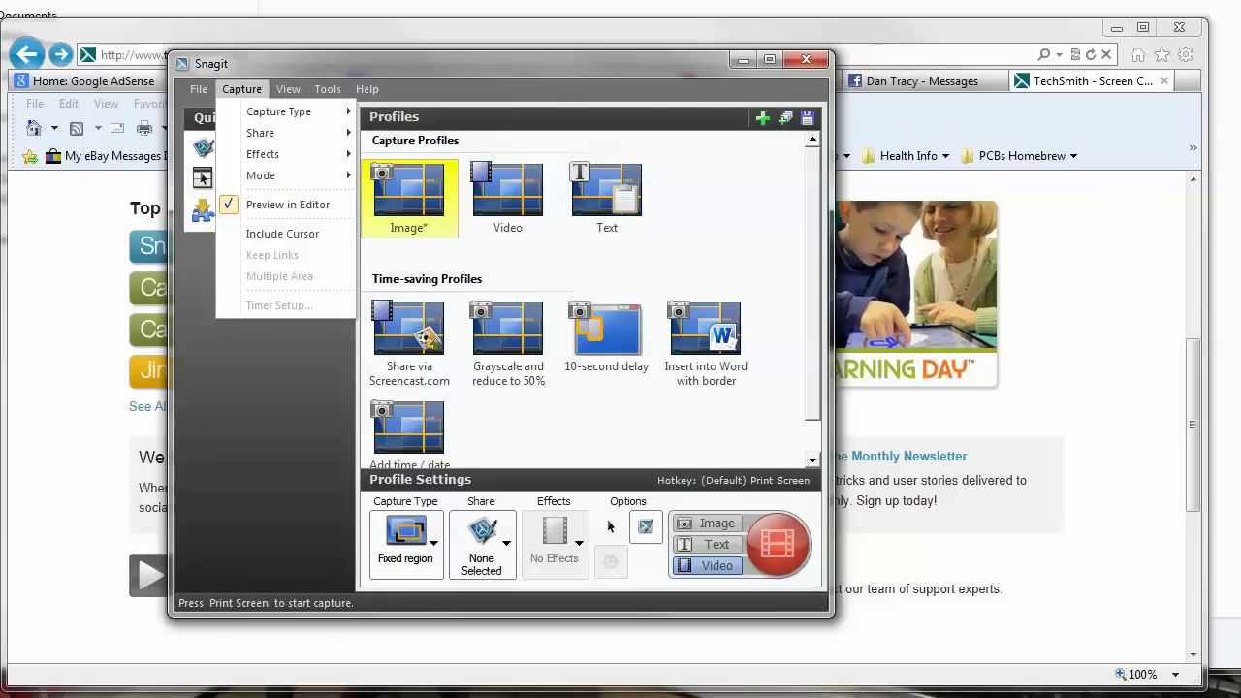
pyautogui.press('Escape')
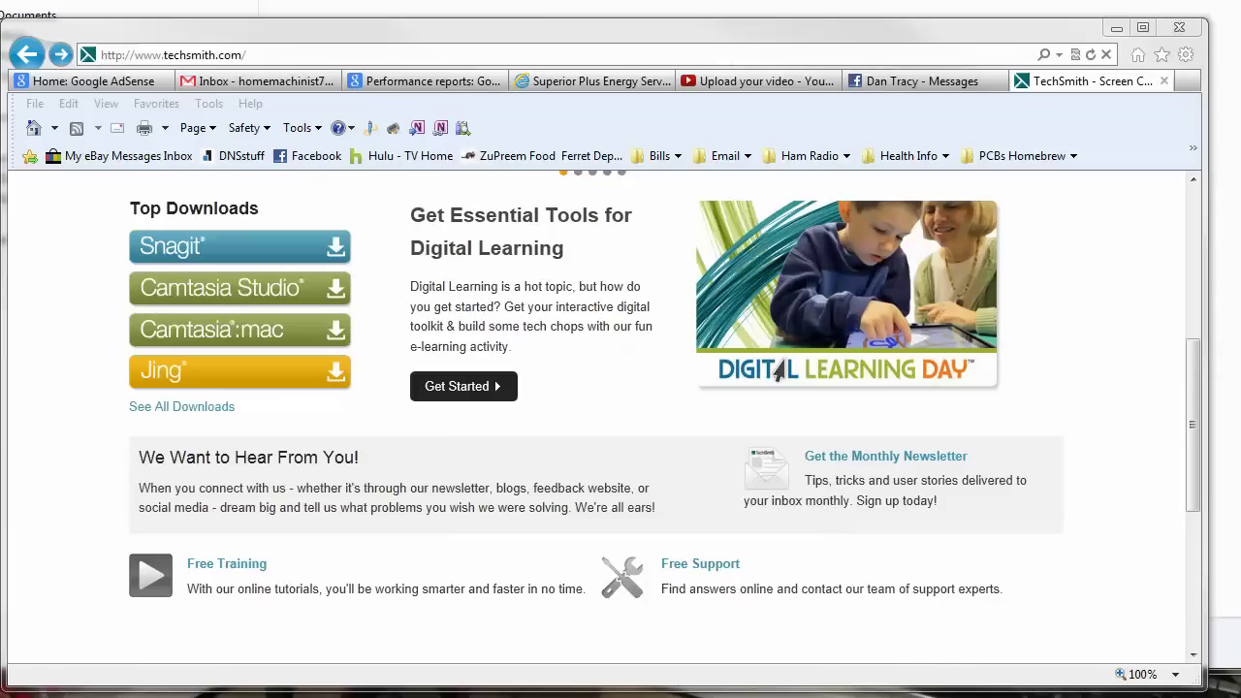
# Open TechSmith's Tutorials page from the footer, then the Snagit Version 11 tutorials
pyautogui.press('Tab')
pyautogui.press('Tab')
pyautogui.press('Tab')
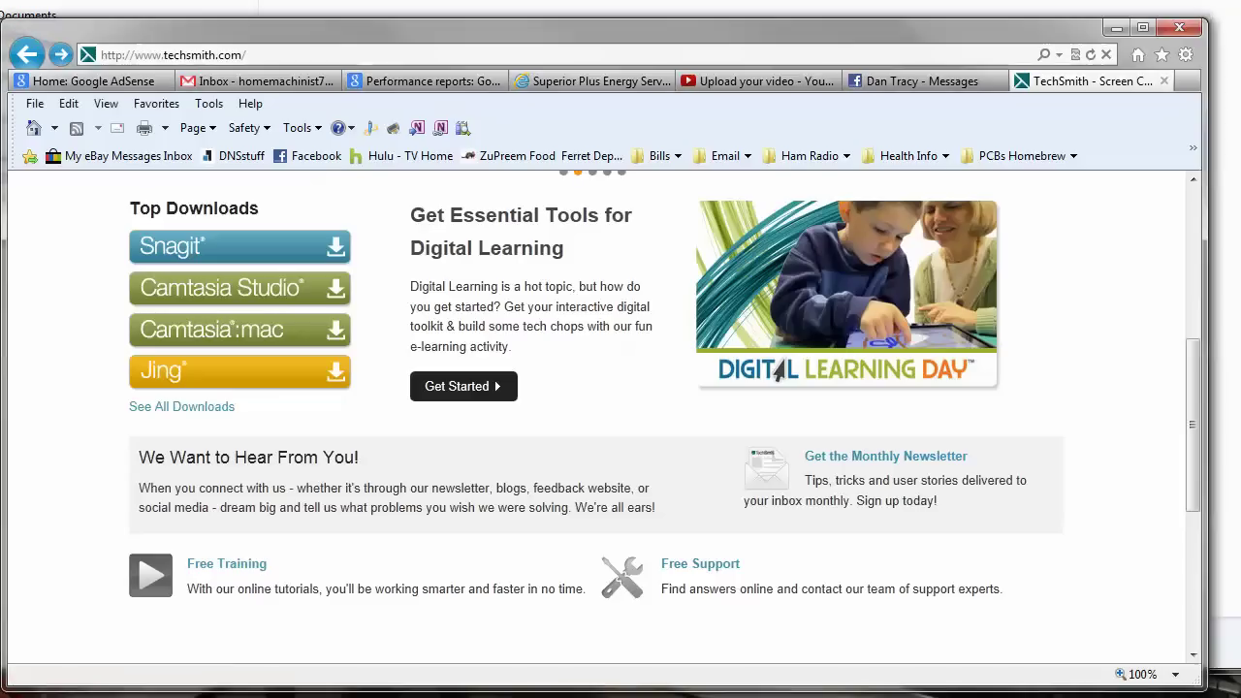
pyautogui.scroll(-4, 778, 369)
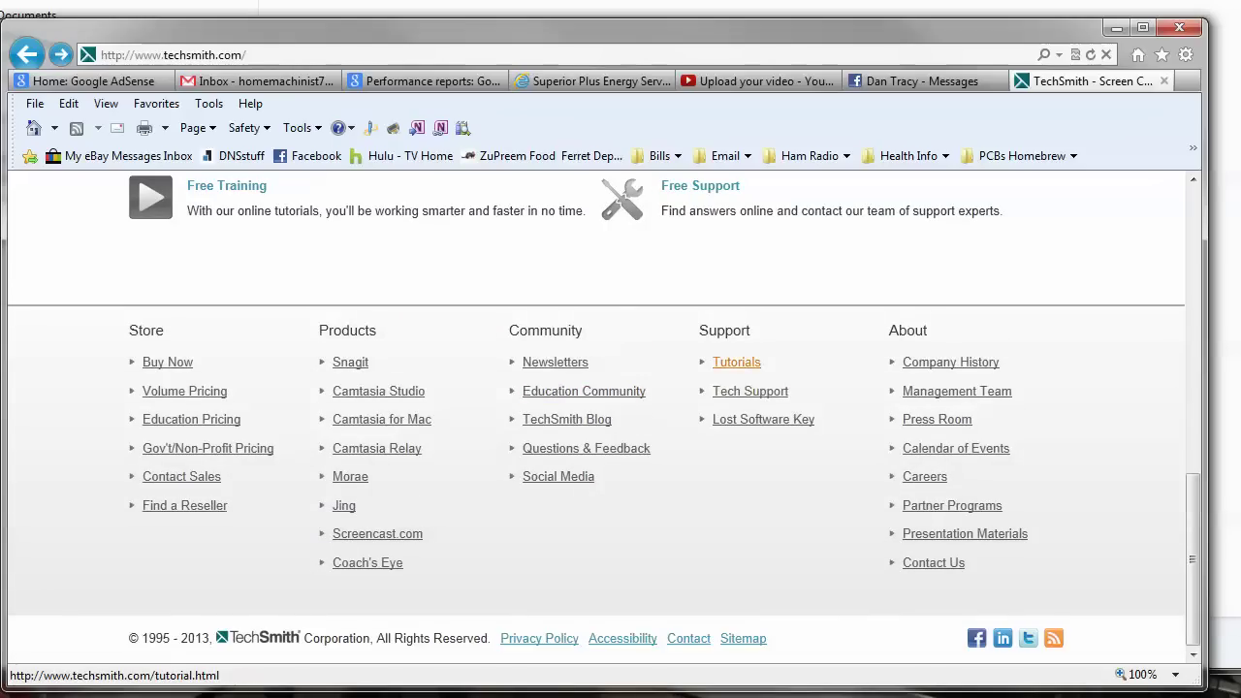
pyautogui.click(736, 362)
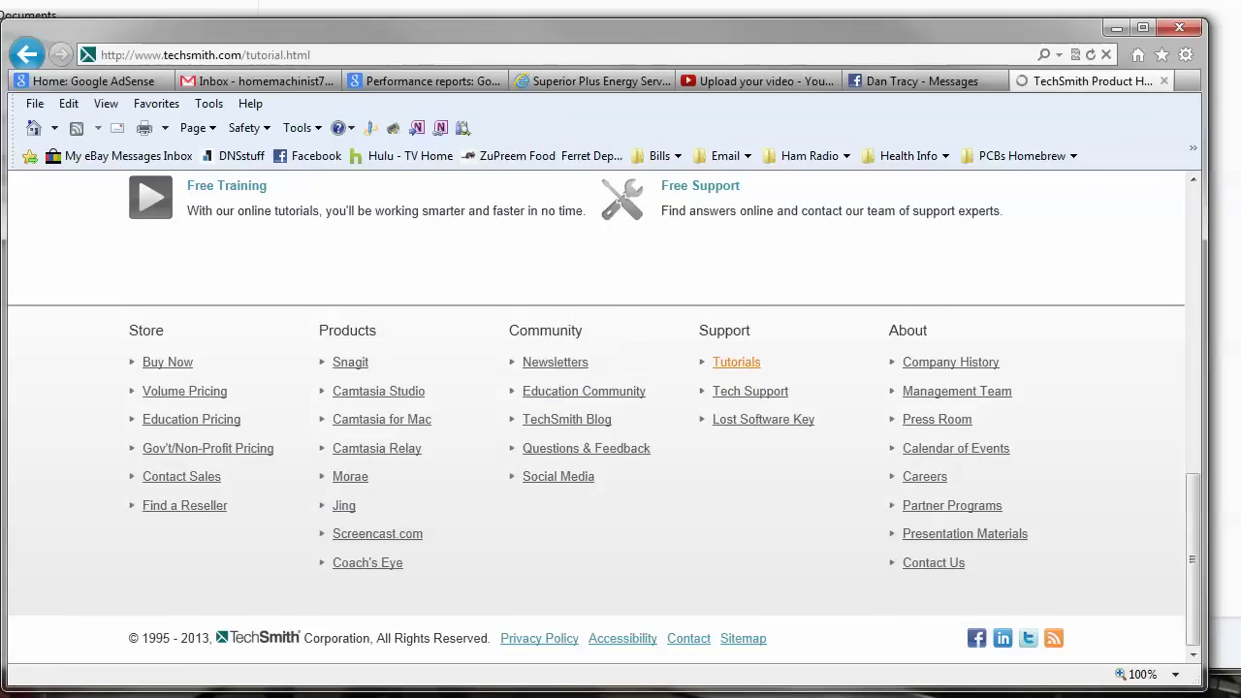
pyautogui.scroll(-1, 912, 275)
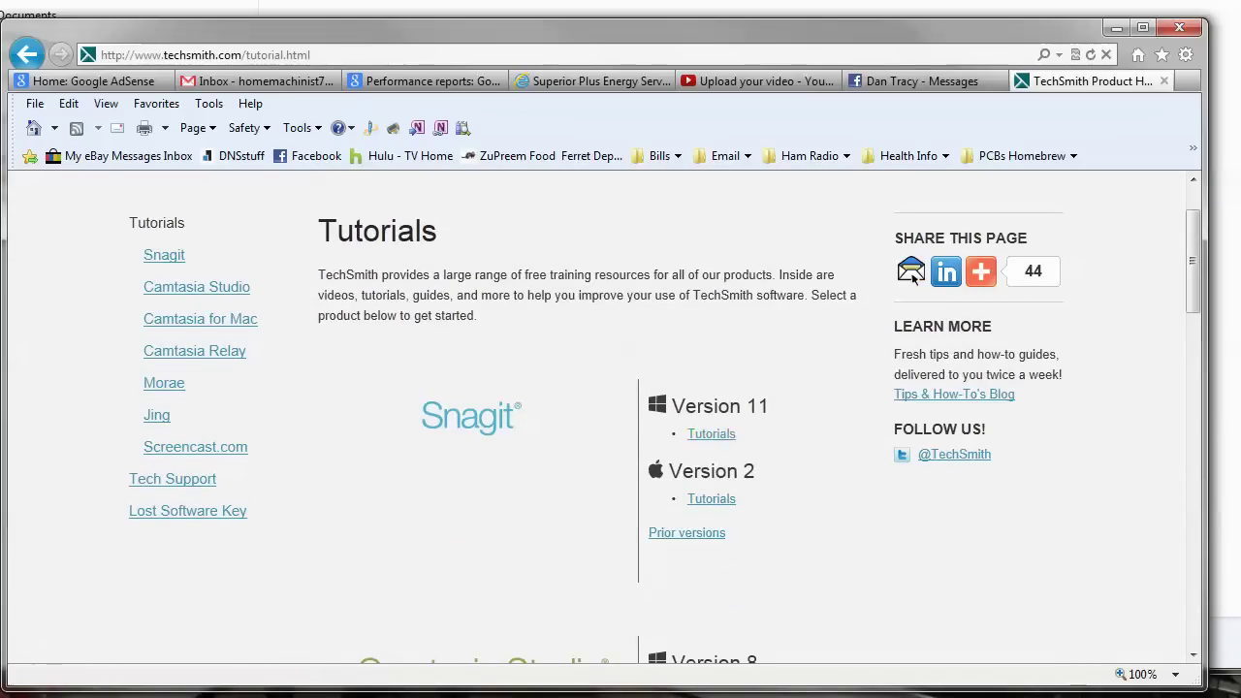
pyautogui.click(712, 434)
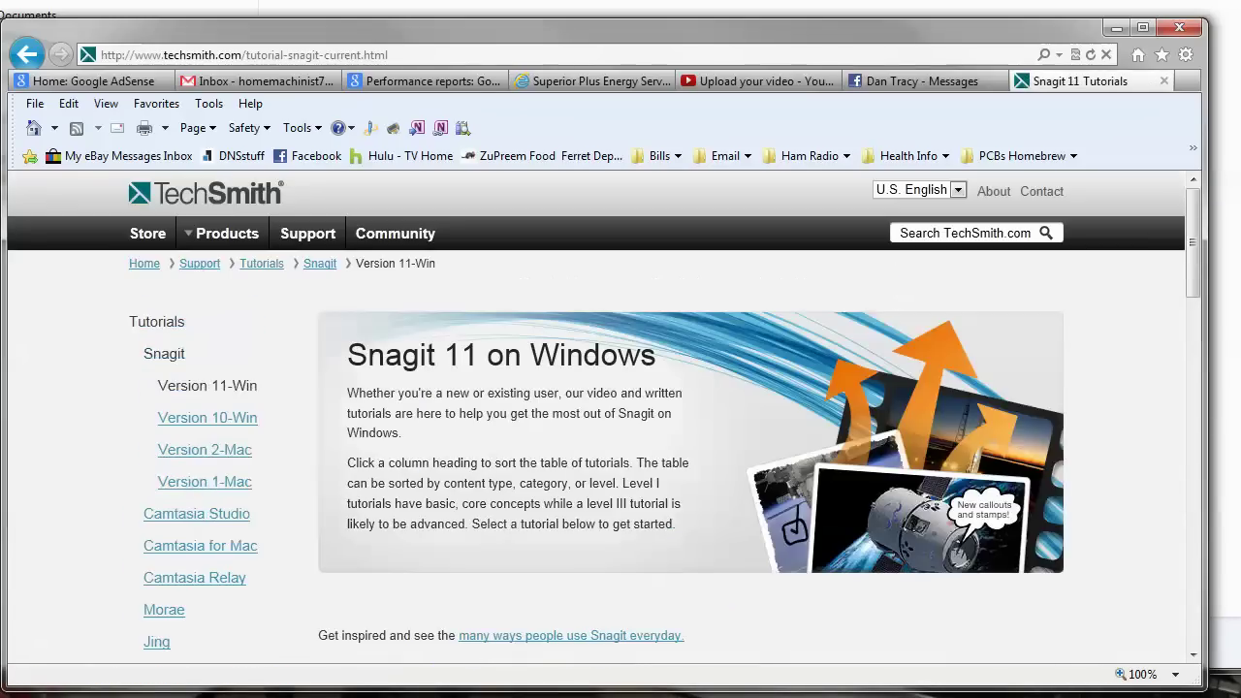
# Open Internet Explorer's Print dialog for the Snagit 11 Tutorials page from the File menu
pyautogui.scroll(-5, 692, 417)
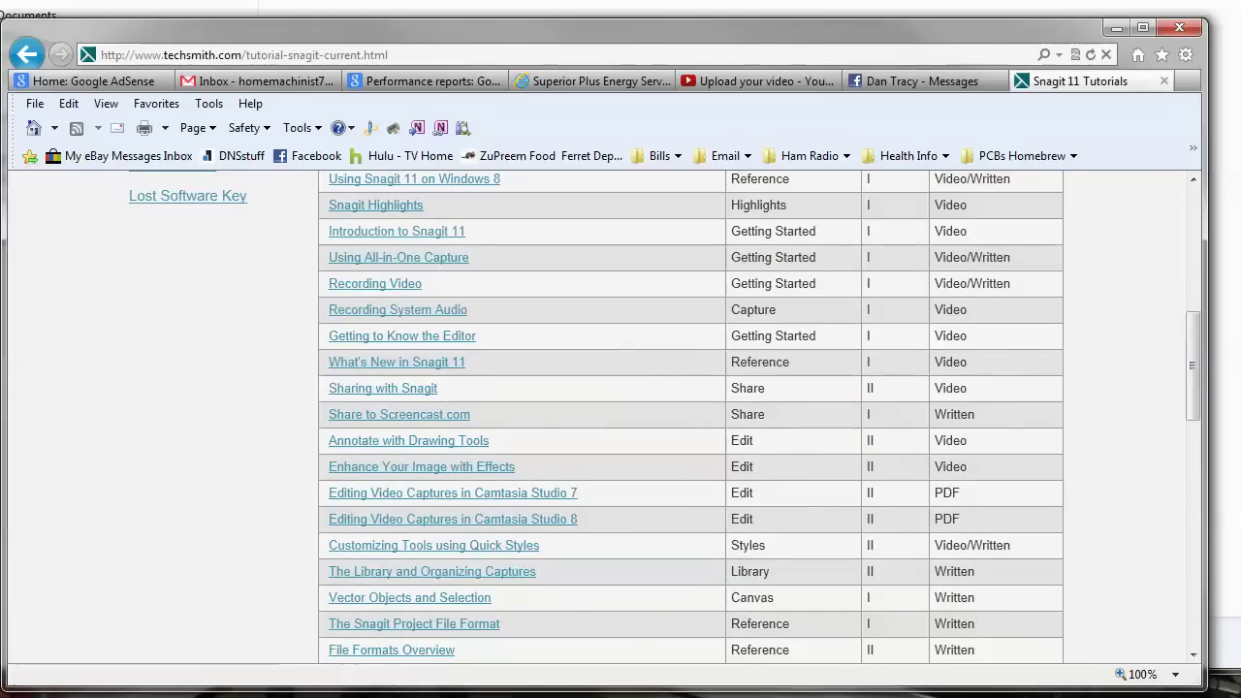
pyautogui.scroll(1, 692, 417)
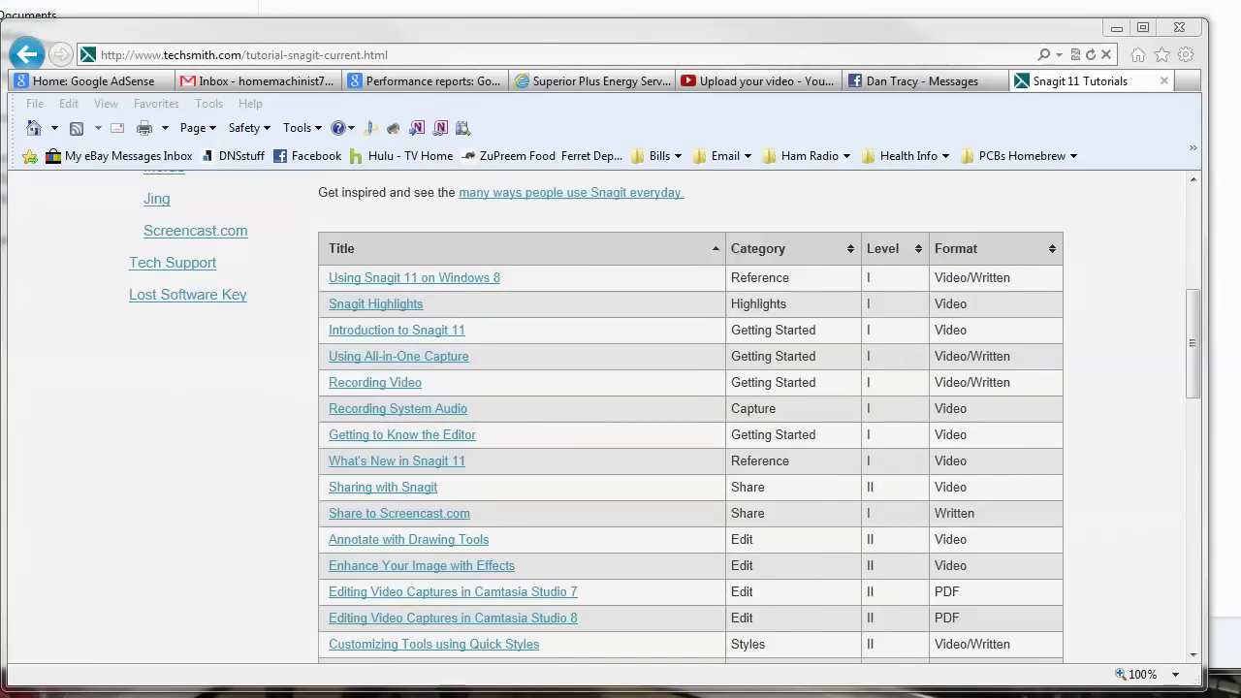
pyautogui.press('alt')
pyautogui.press('Down')
pyautogui.press('Down')
pyautogui.press('Down')
pyautogui.press('Down')
pyautogui.press('Down')
pyautogui.press('Down')
pyautogui.press('Down')
pyautogui.press('Down')
pyautogui.press('Down')
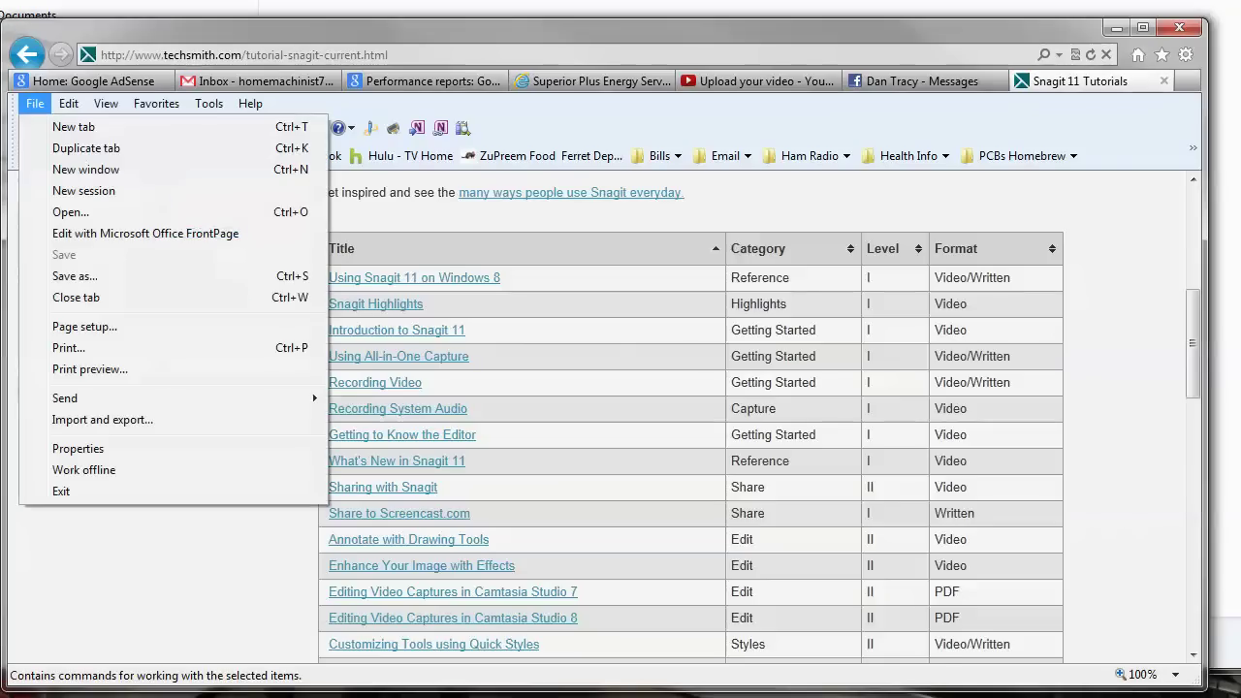
pyautogui.press('Down')
pyautogui.press('Down')
pyautogui.press('alt')
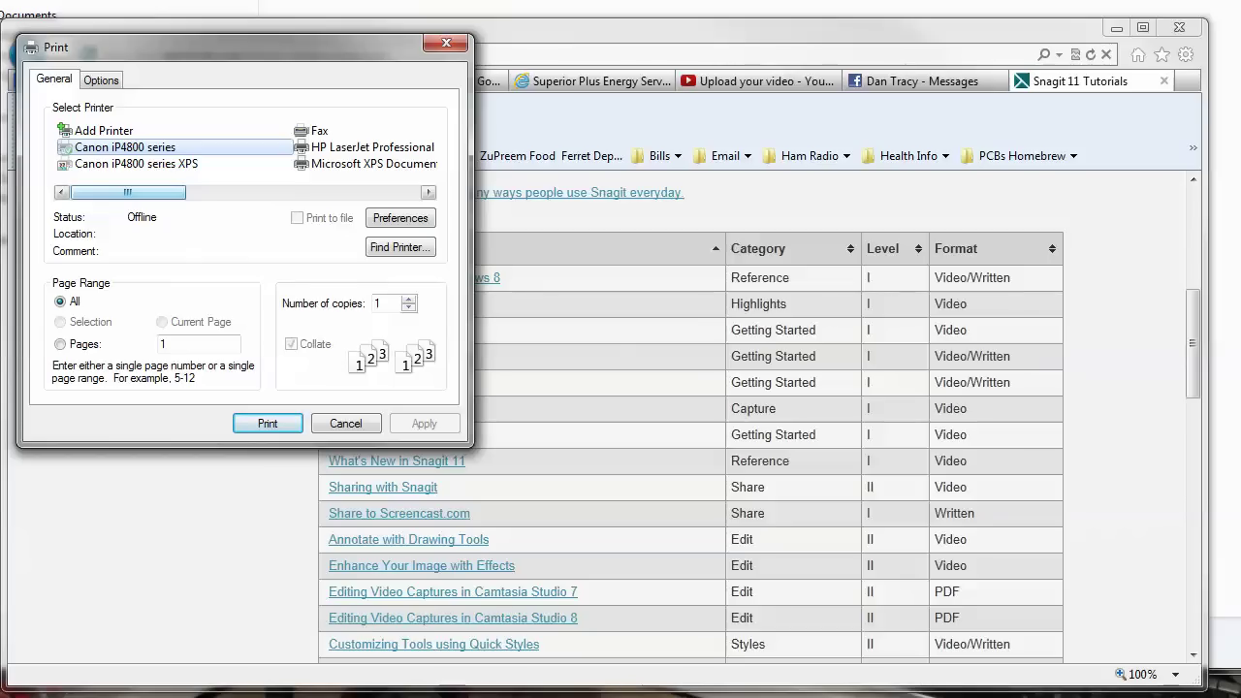
# Scroll the Print dialog's Select Printer list to the right
pyautogui.hscroll(1, 242, 146)
pyautogui.hscroll(1, 242, 147)
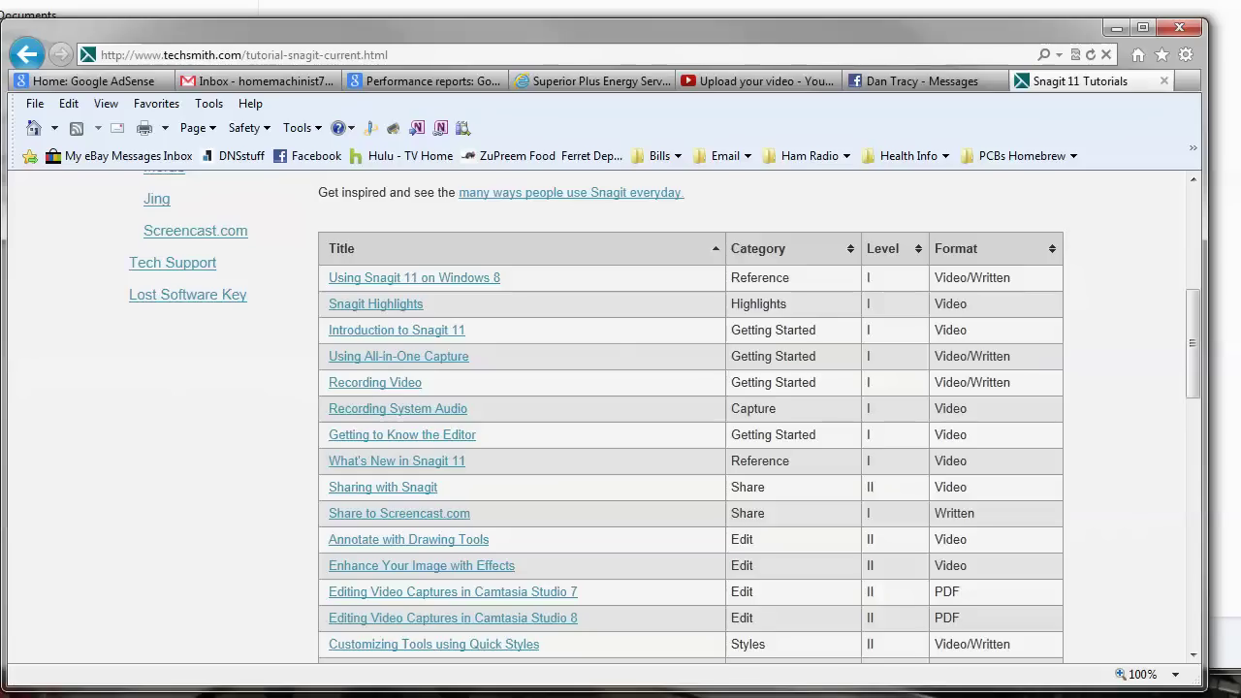
pyautogui.press('alt')
pyautogui.press('alt')
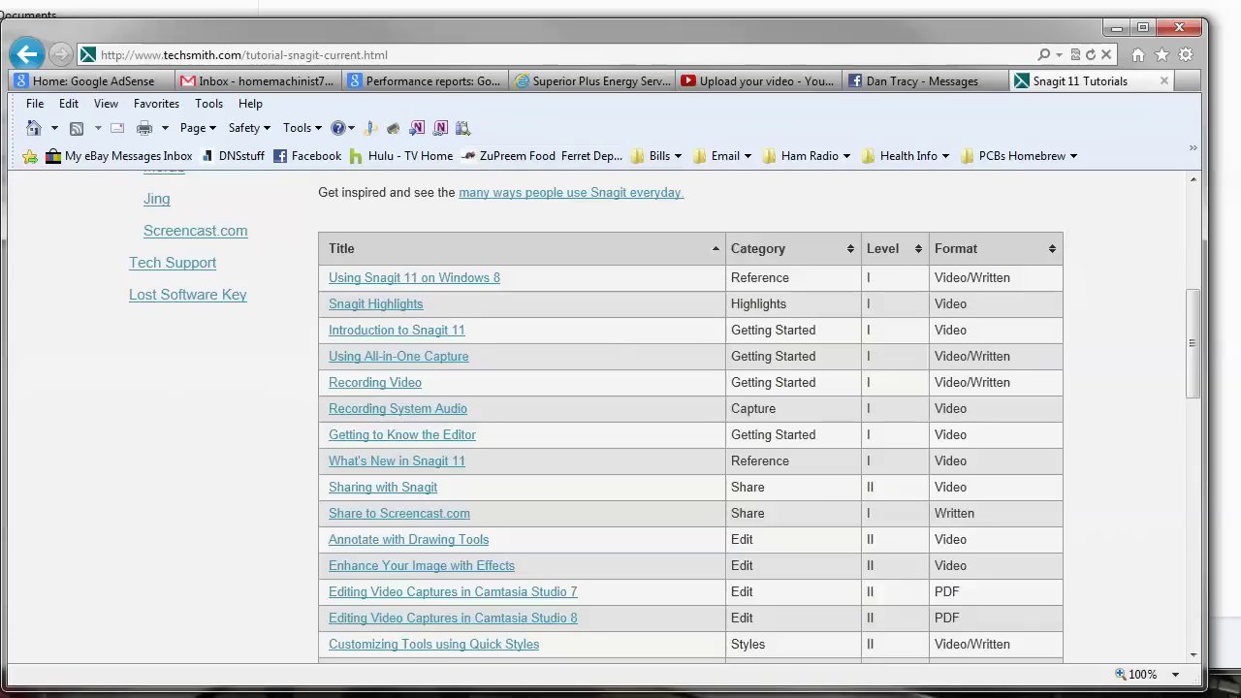